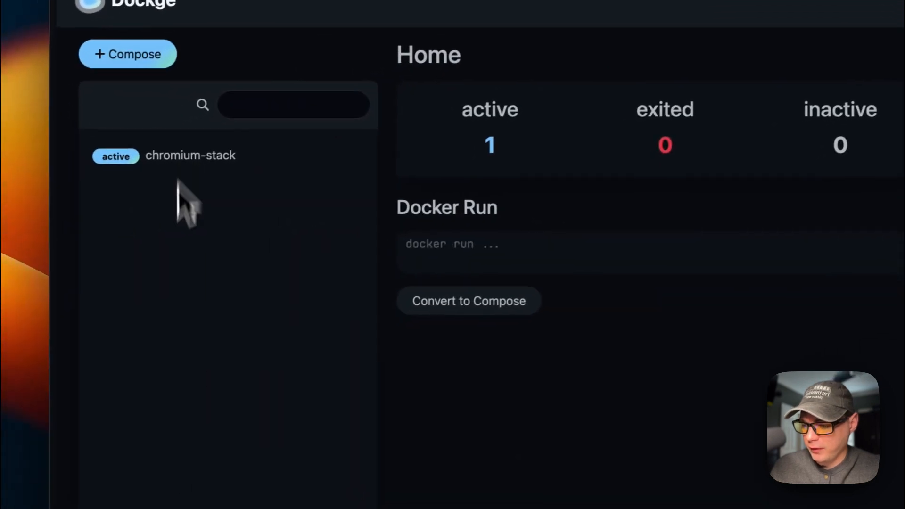
Step: Open chromium-stack and review its compose.yaml with the image, port and environment settings
left_click(189, 206)
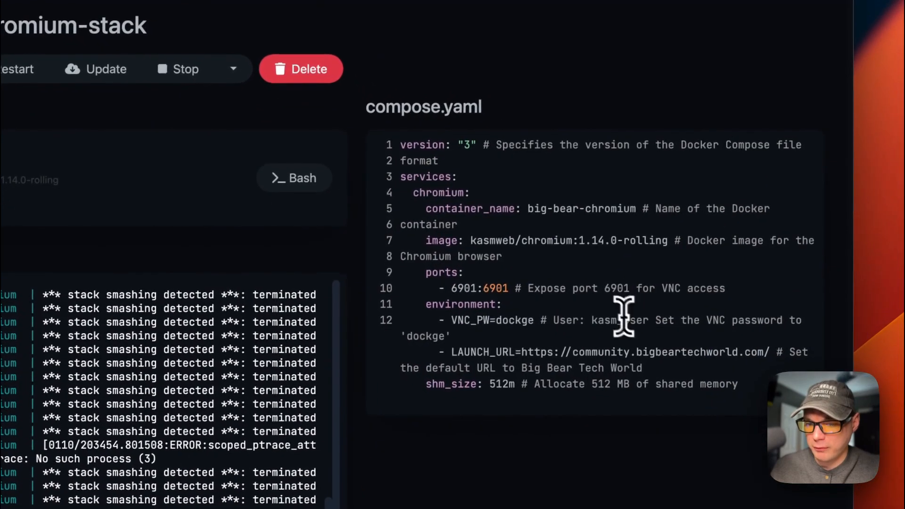
key("ctrl+a")
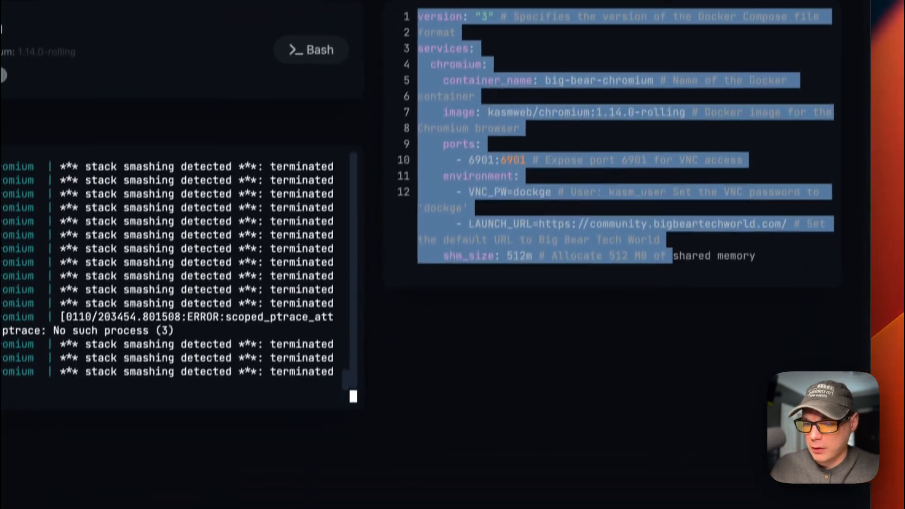
scroll(344, 297, "up", 5)
scroll(345, 298, "down", 5)
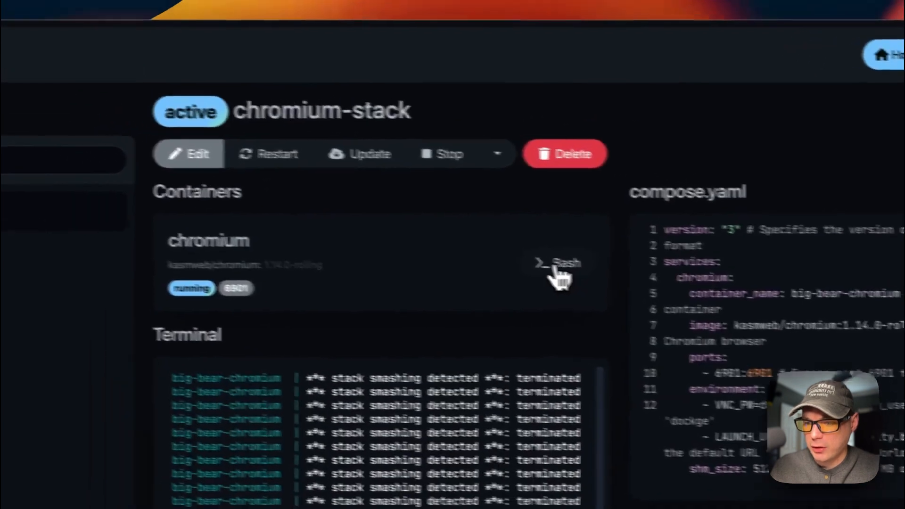
Step: Open the Bash terminal of the chromium container and return to the chromium-stack page
left_click(611, 203)
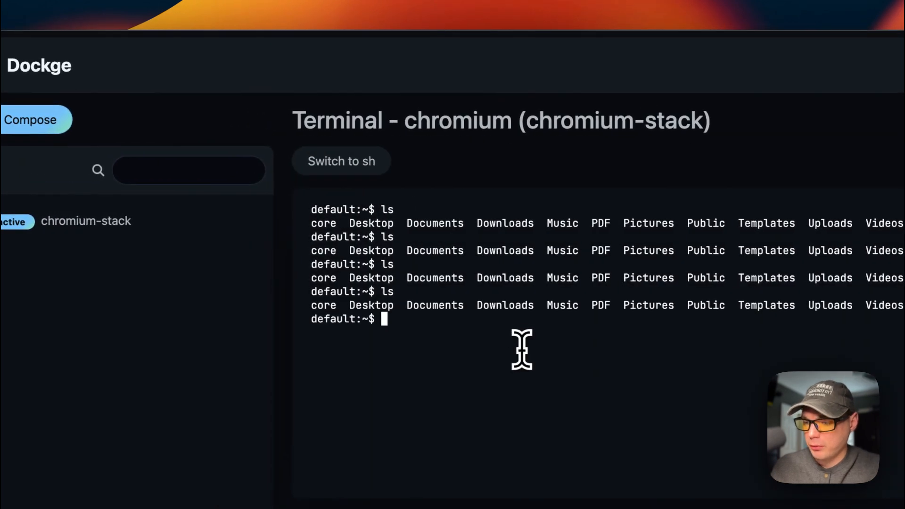
left_click(101, 220)
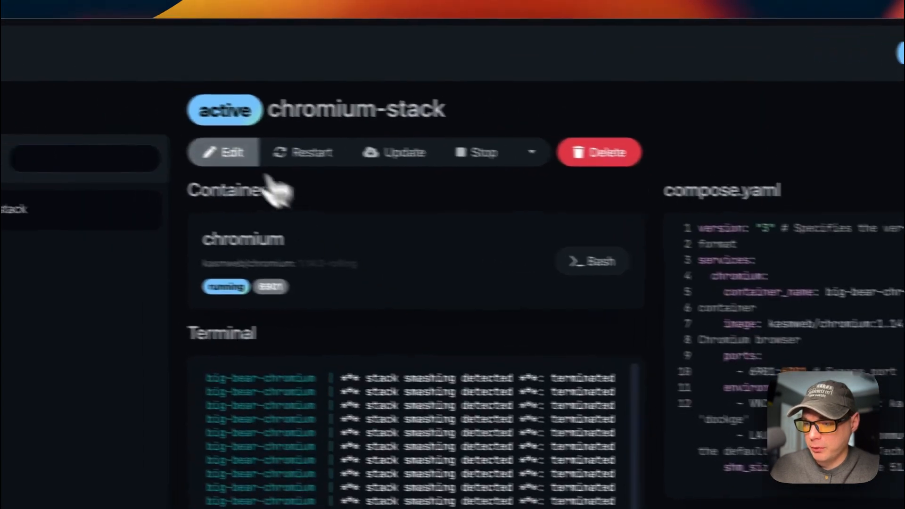
Step: Put chromium-stack into edit mode and examine the chromium container's image, ports and environment variable settings
left_click(141, 143)
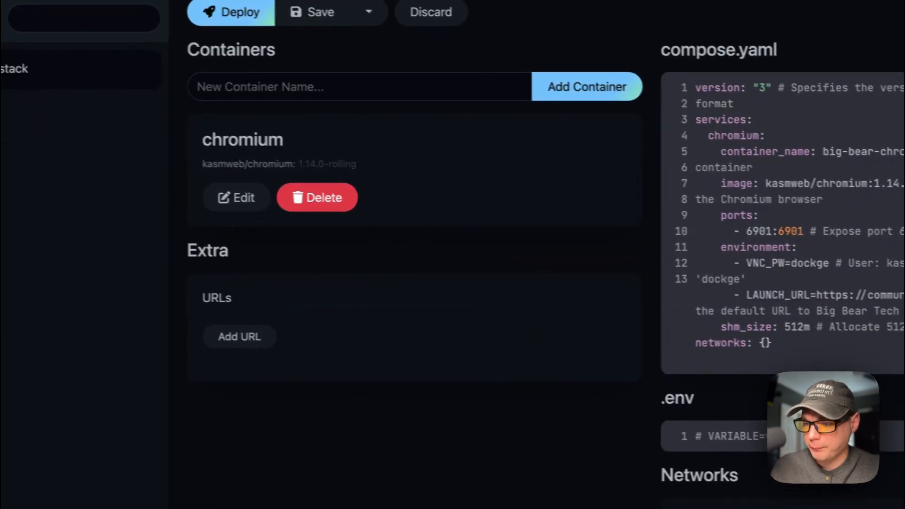
left_click(238, 198)
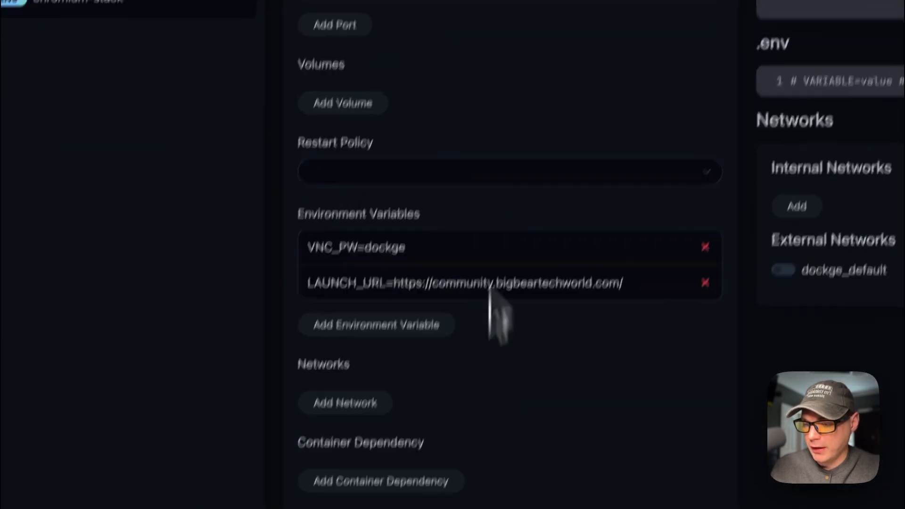
scroll(482, 343, "up", 5)
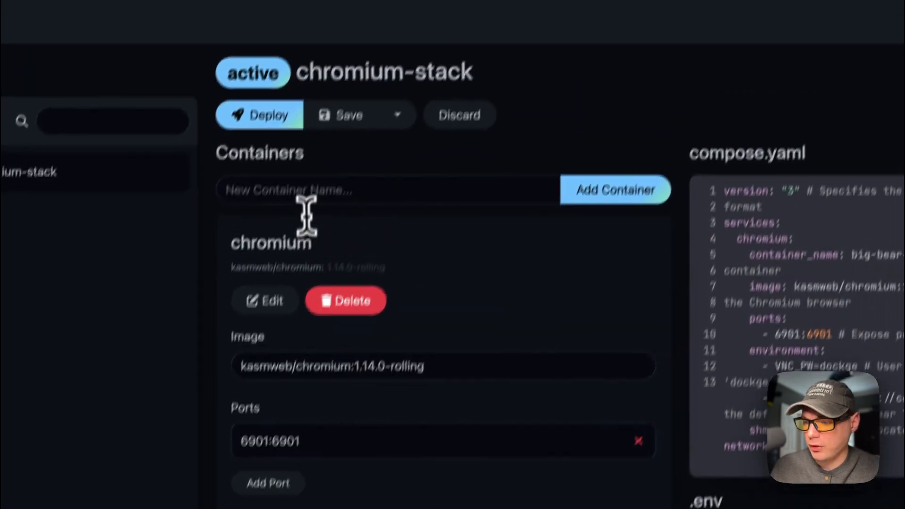
Step: Add a new container named nginx to the stack and check its entry in compose.yaml
left_click(342, 73)
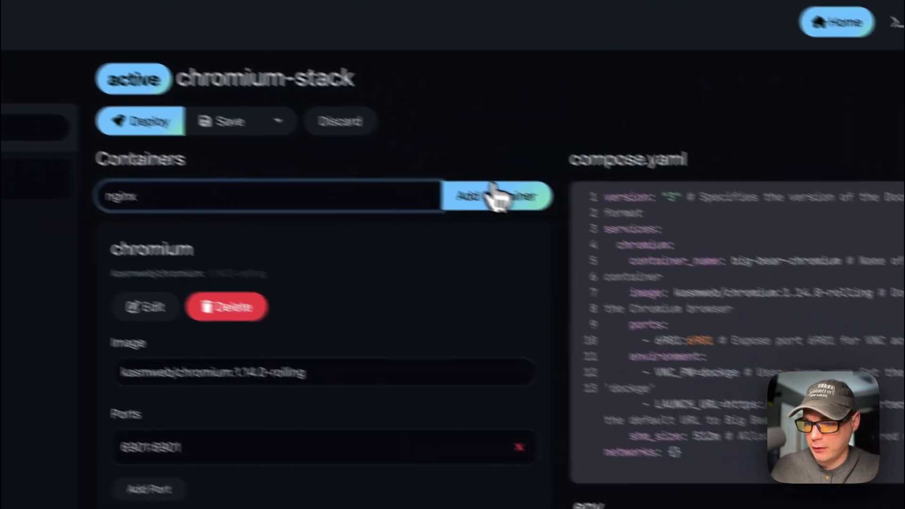
left_click(593, 231)
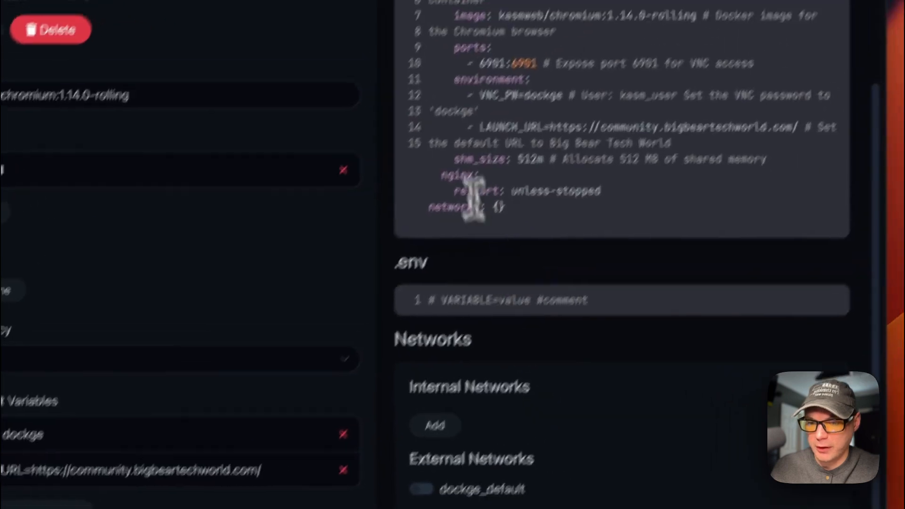
left_click_drag(410, 227, 650, 238)
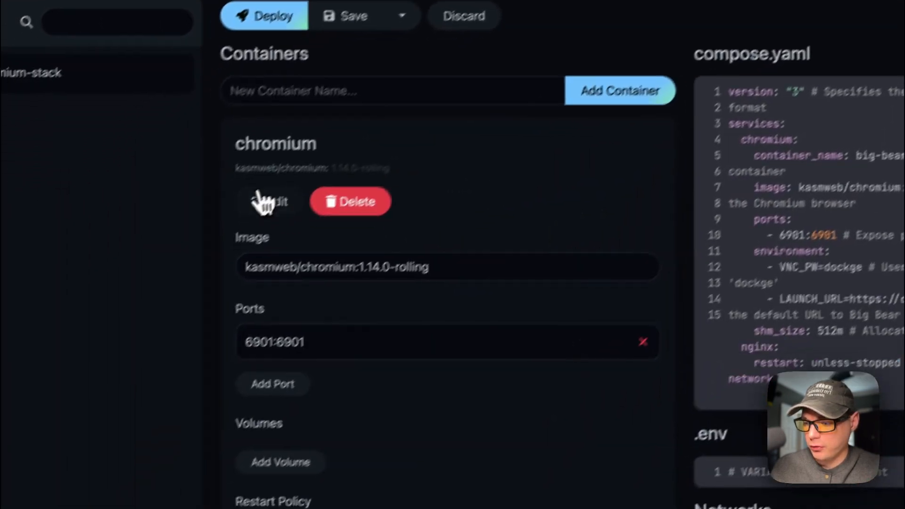
Step: Collapse the chromium container's settings and delete the nginx container from the stack
left_click(139, 285)
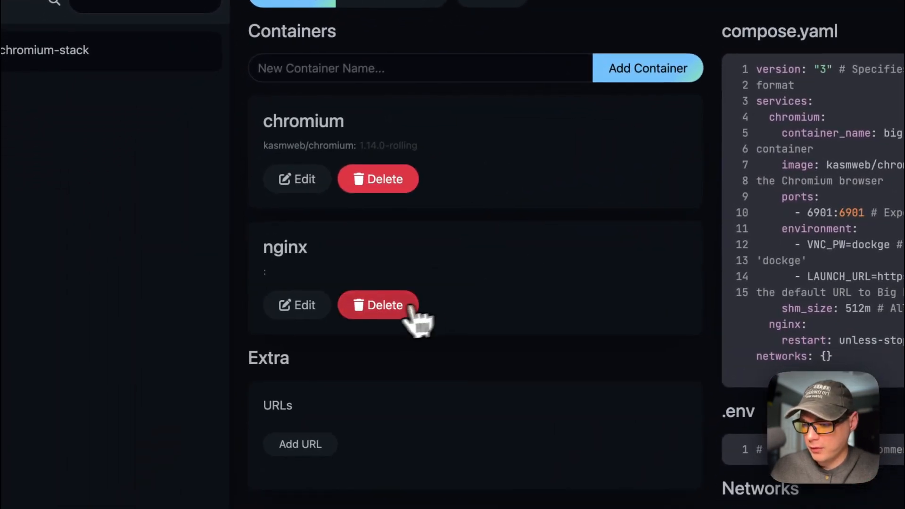
left_click(381, 309)
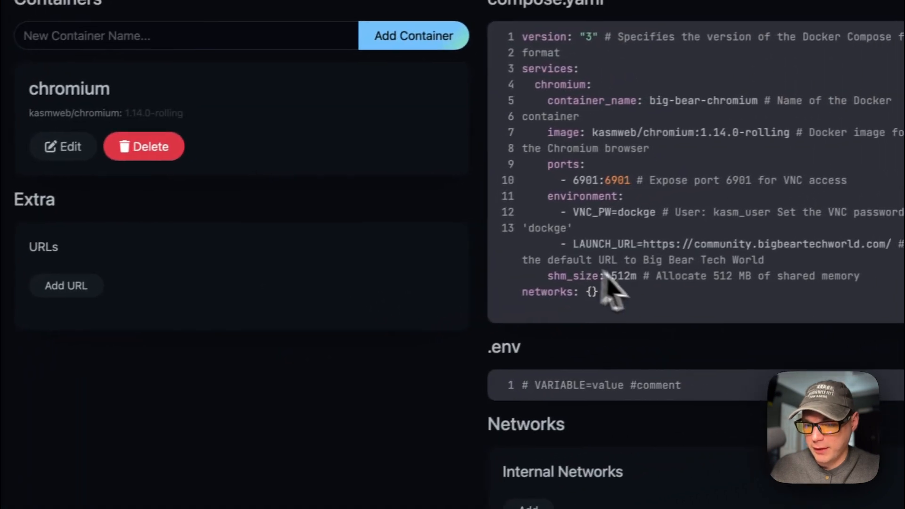
Step: Try adding a URL entry to the stack's extra settings and discard all edits to chromium-stack
left_click(52, 289)
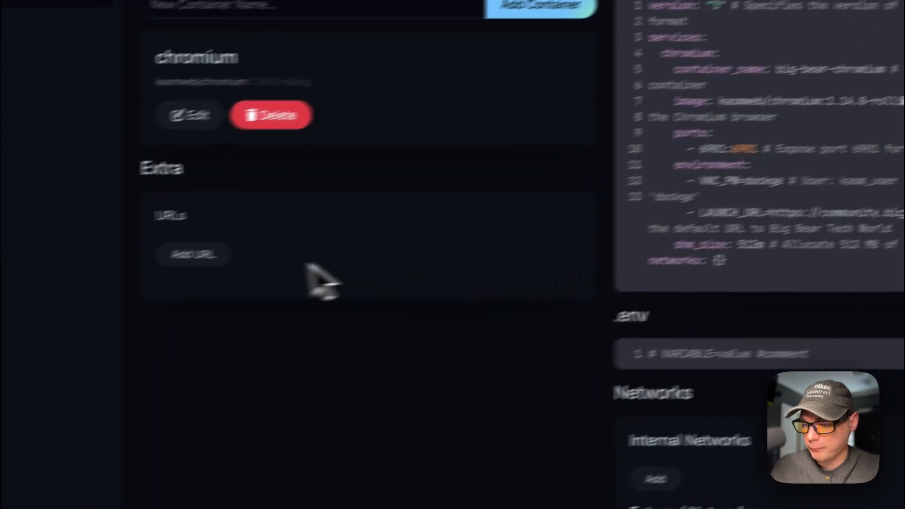
left_click(475, 166)
scroll(452, 188, "down", 2)
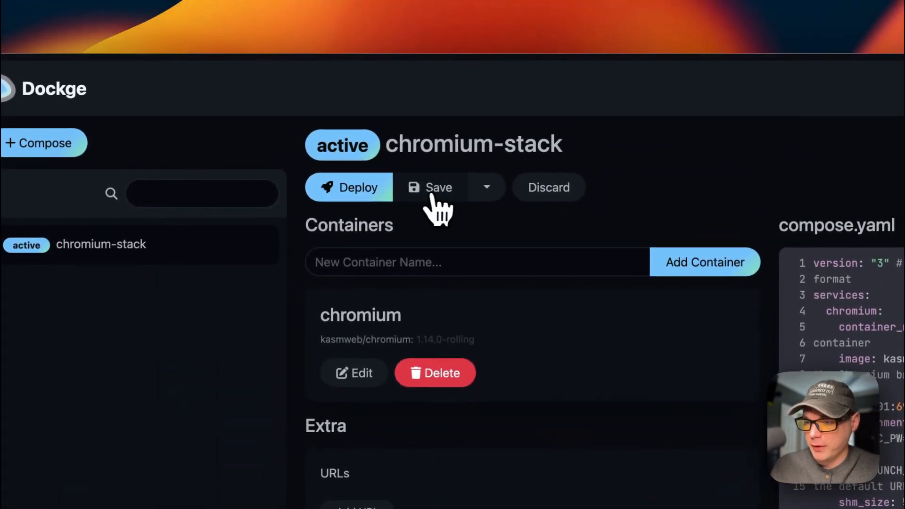
left_click(485, 186)
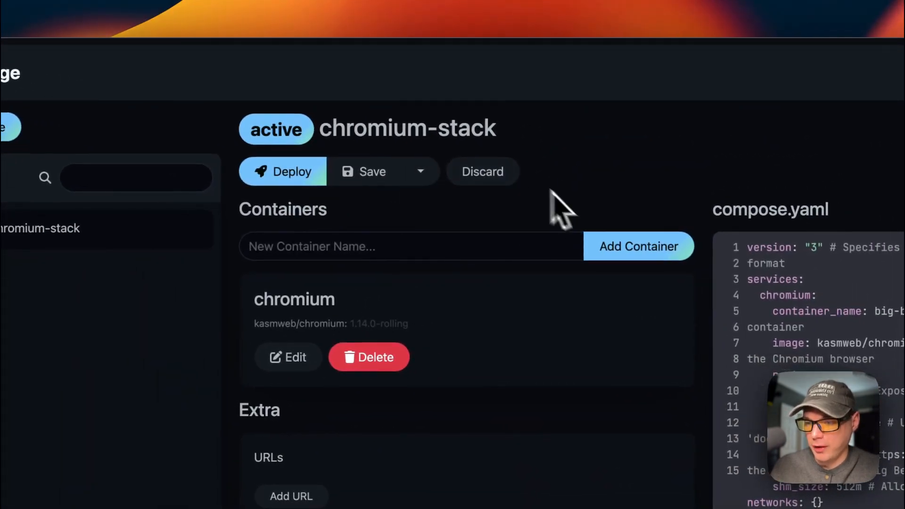
left_click(500, 174)
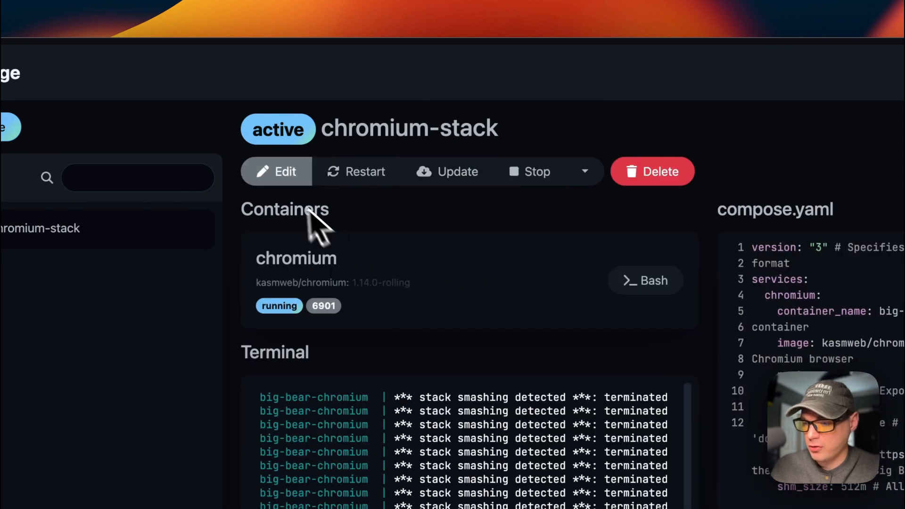
Step: Restart chromium-stack and update it by pulling its image
left_click(349, 186)
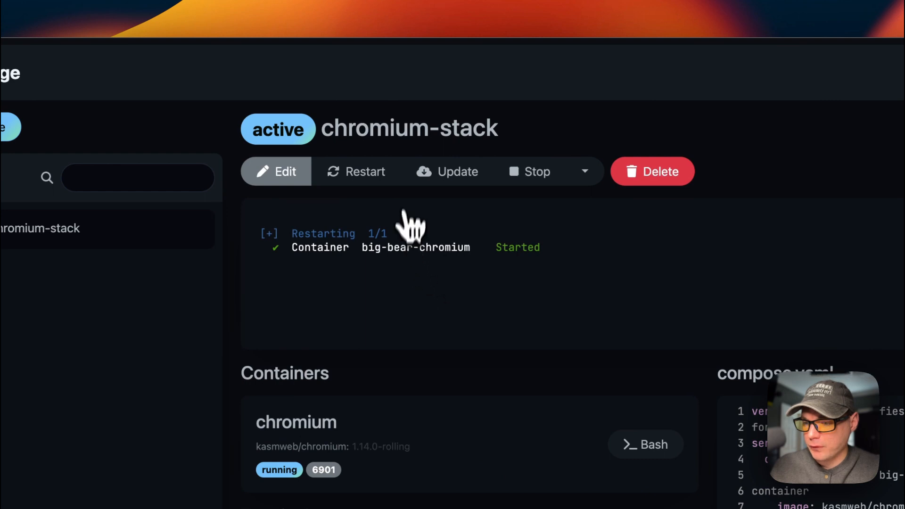
left_click(441, 191)
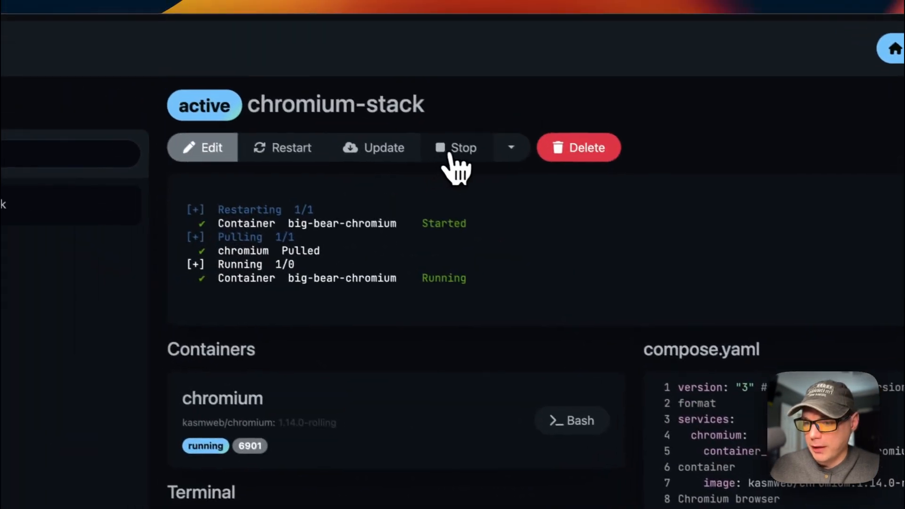
Step: Stop chromium-stack and start it again
left_click(460, 159)
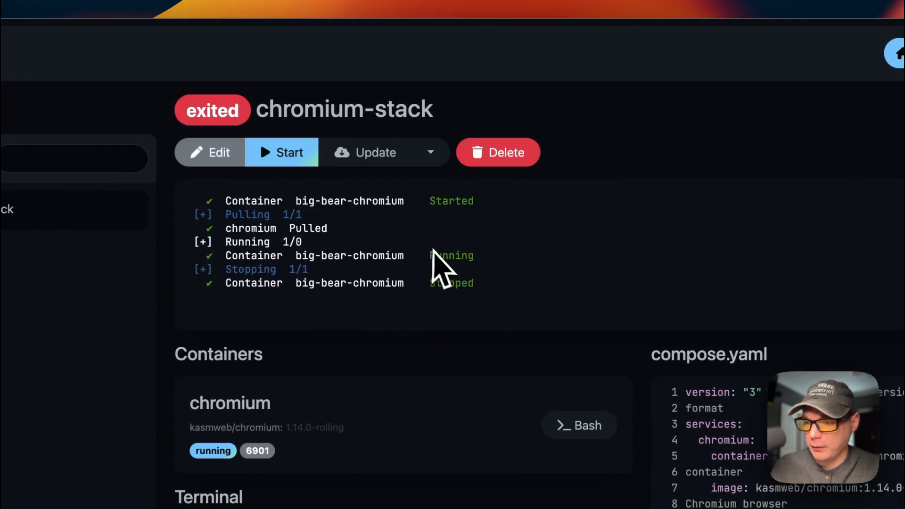
left_click(288, 155)
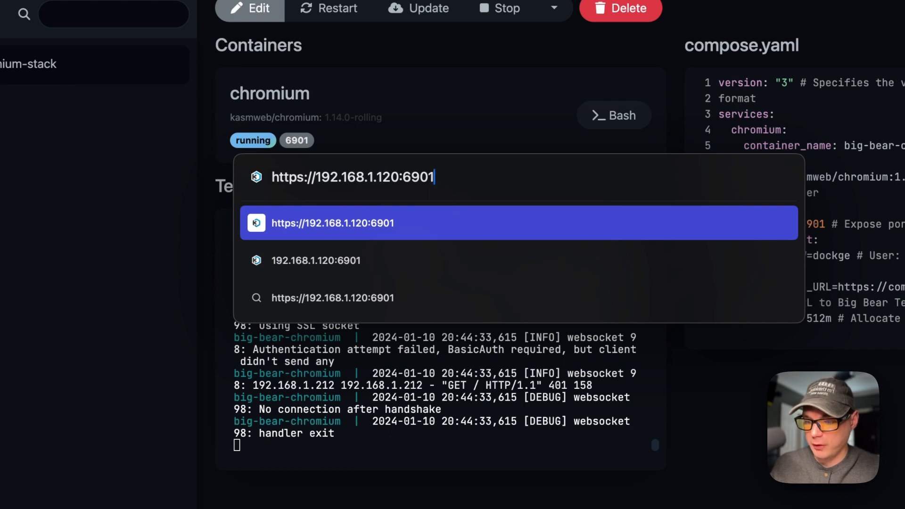
key("Return")
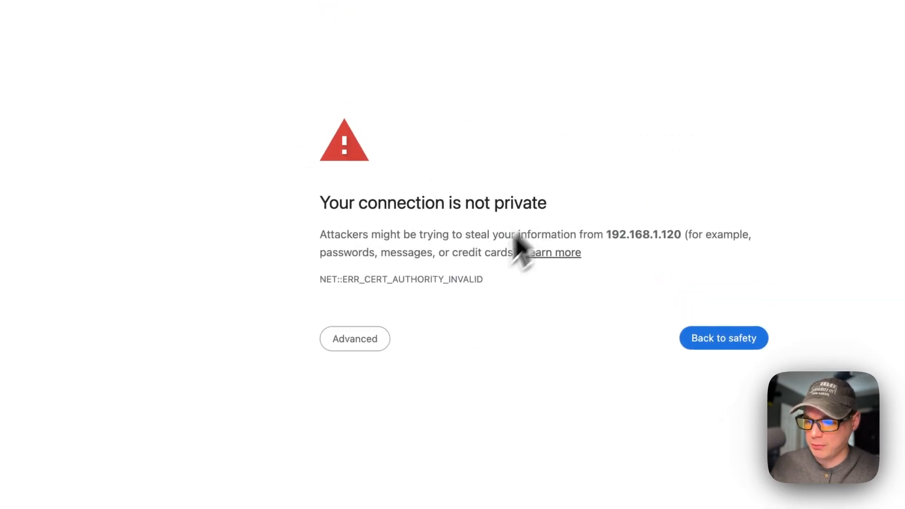
left_click(358, 339)
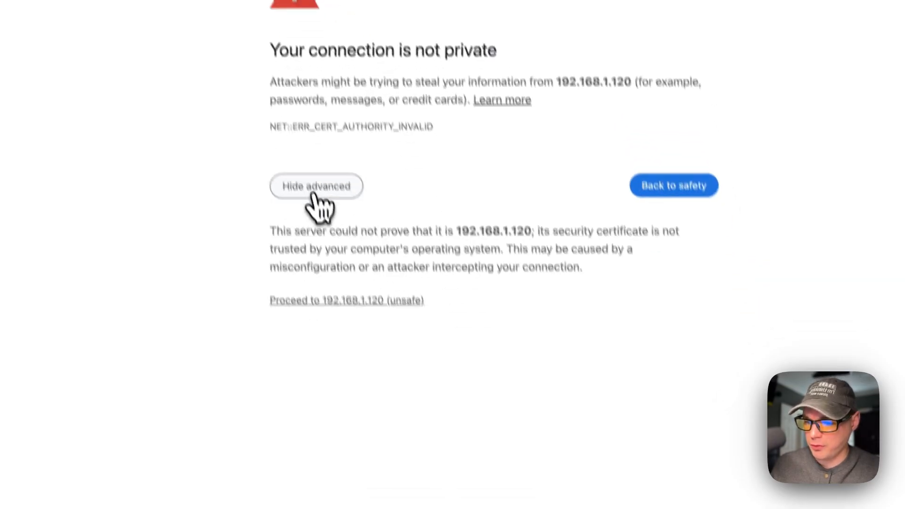
left_click(351, 418)
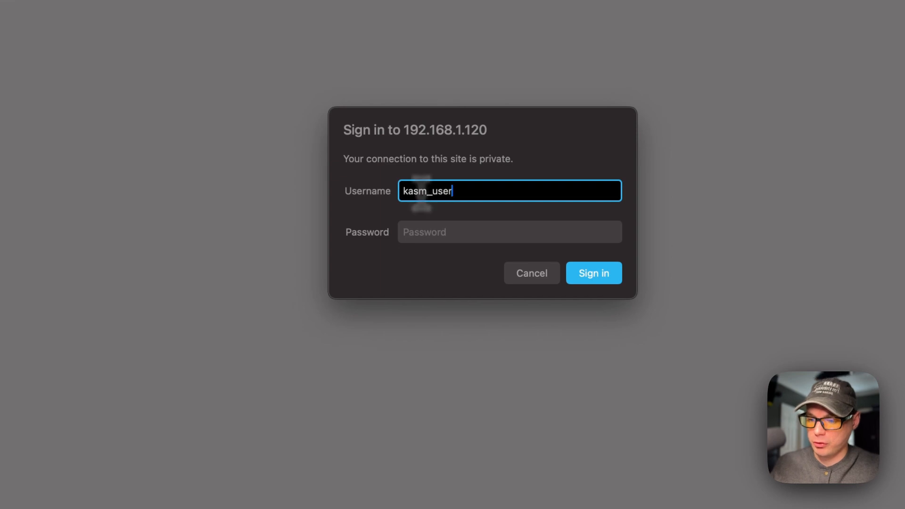
Step: Sign in to 192.168.1.120 as kasm_user, entering the VNC password
left_click(437, 231)
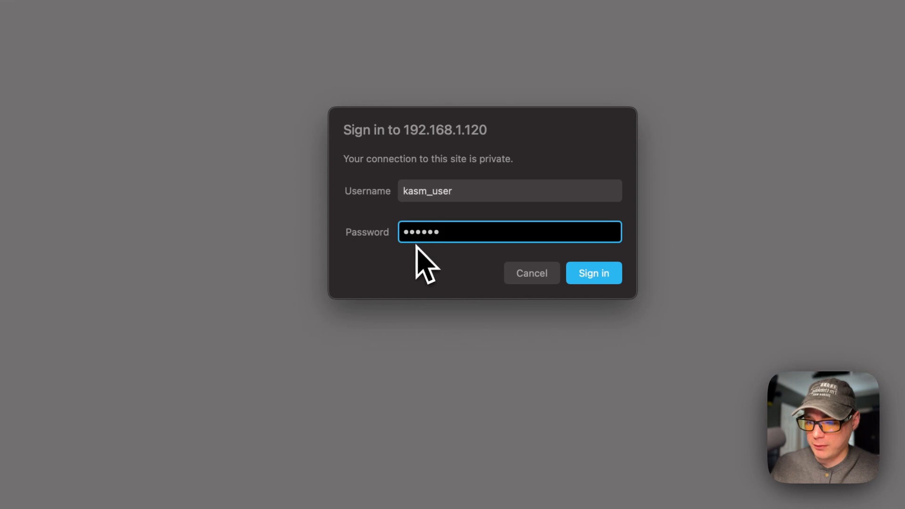
left_click(591, 276)
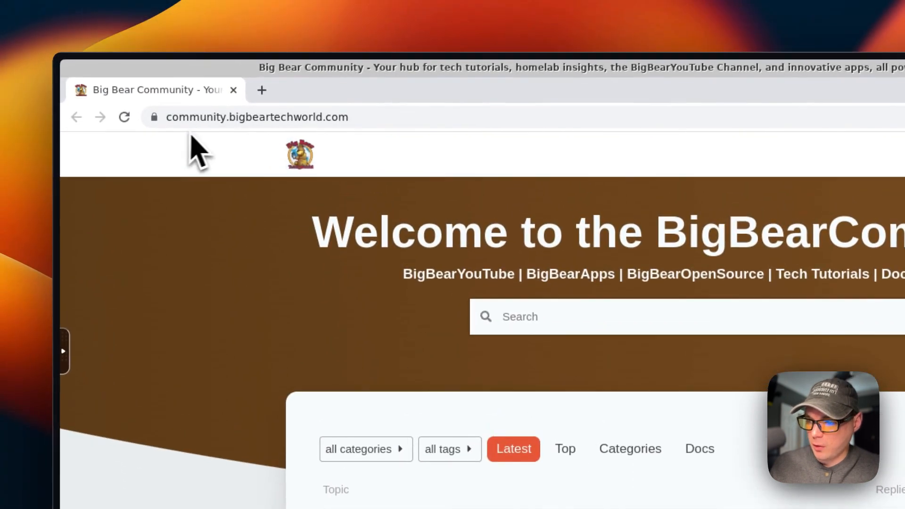
Step: Load google.com in a new tab of the remote Chromium browser
left_click(262, 91)
left_click(307, 175)
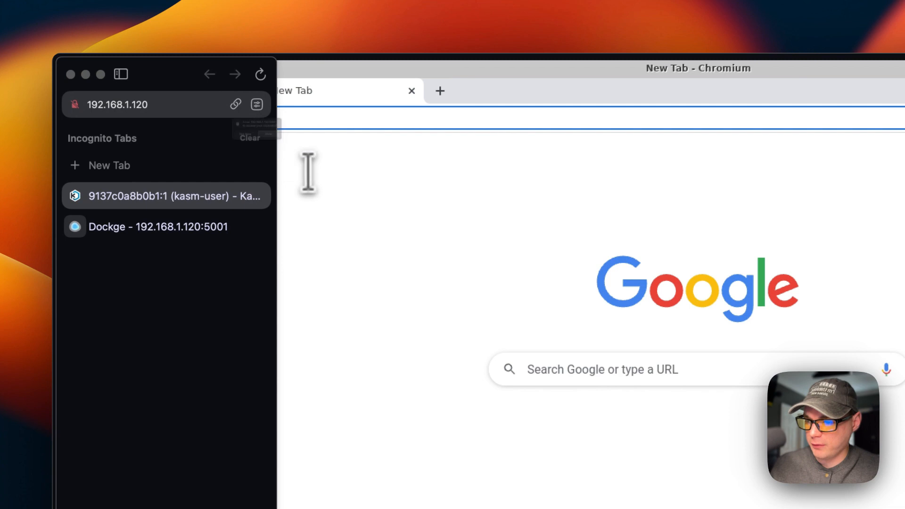
left_click(322, 119)
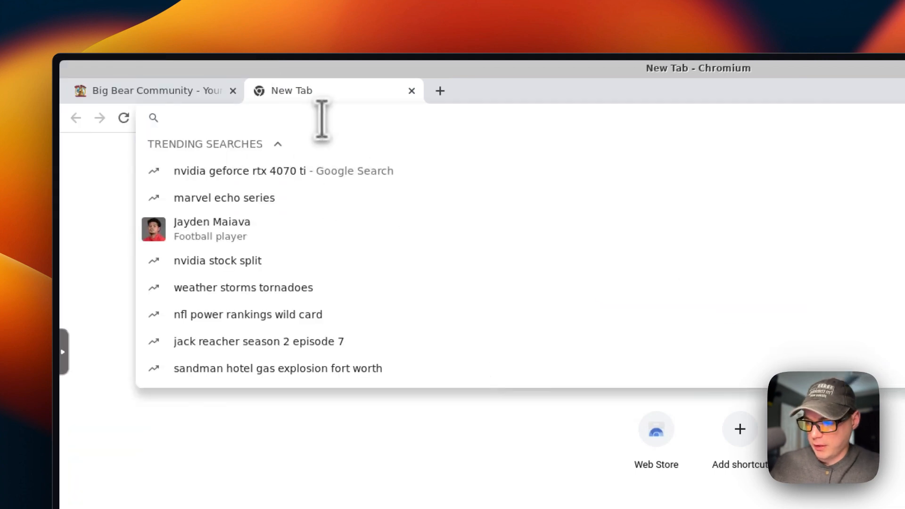
type("google.com")
key("Return")
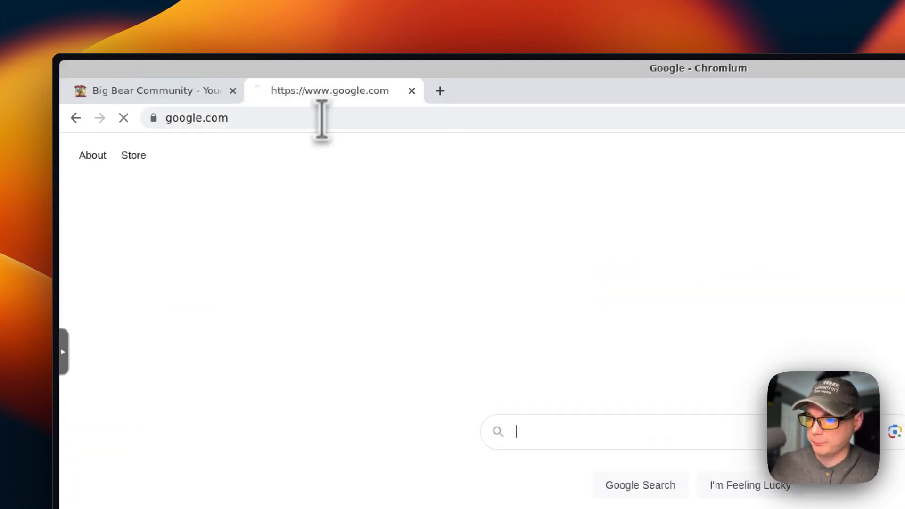
Step: Load bigbeartechworld.com in another new tab of the remote Chromium browser
left_click(438, 91)
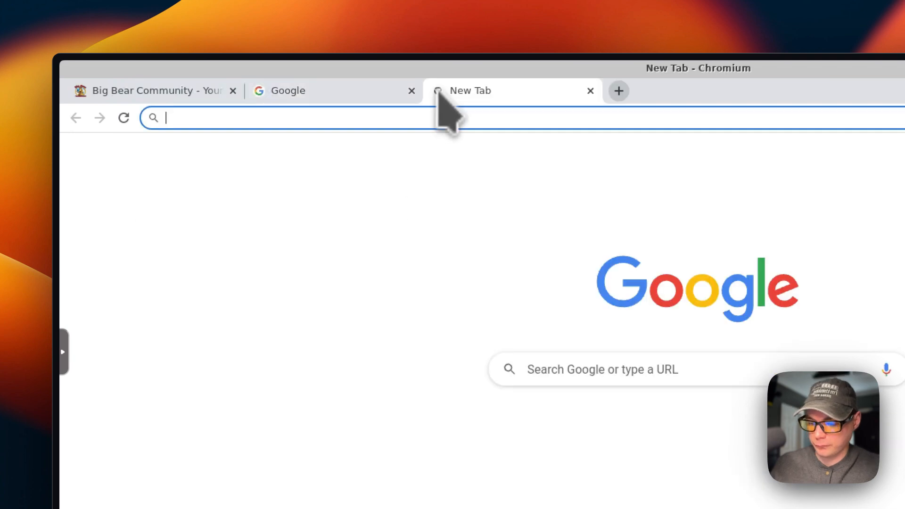
type("bigbeartechworld.com")
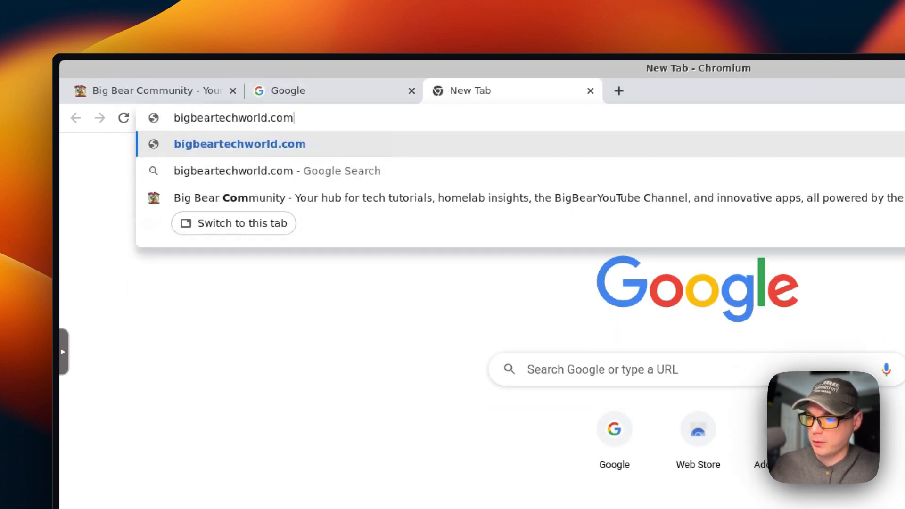
key("Return")
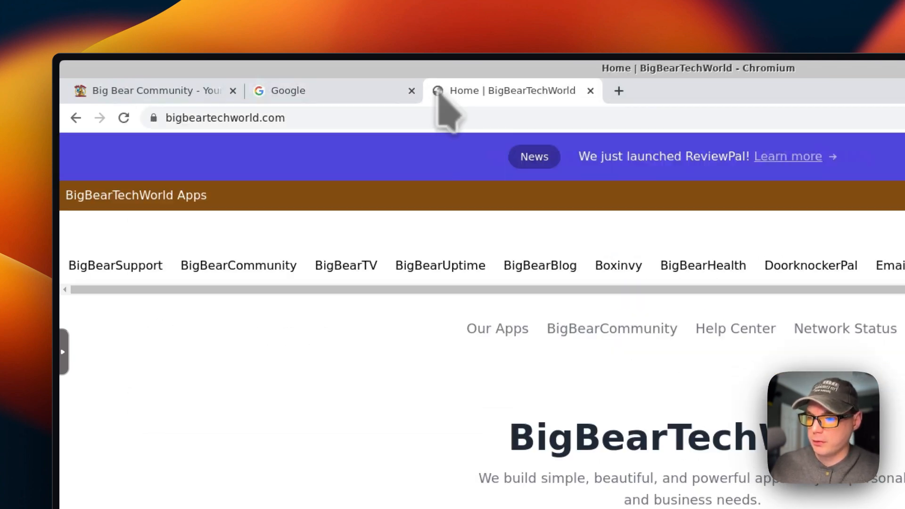
Step: View the About Chromium page for the browser's version and close its tab
left_click(849, 118)
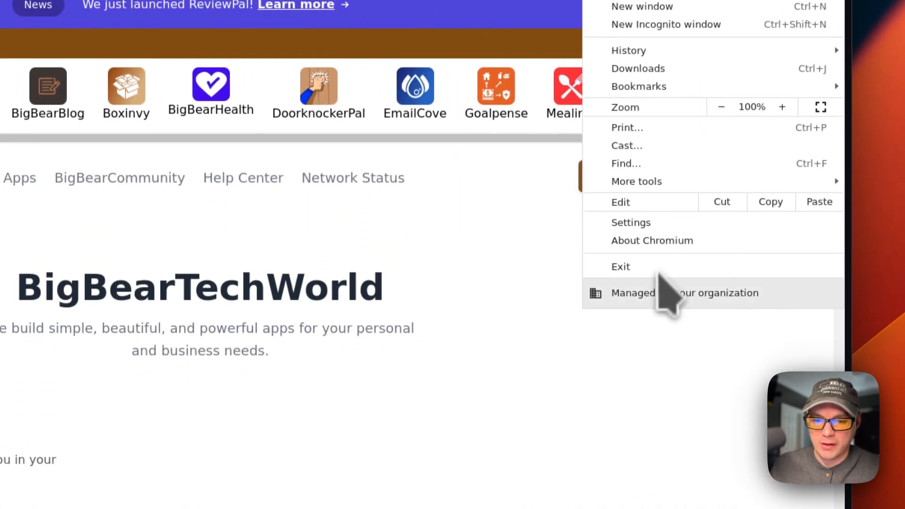
left_click(626, 238)
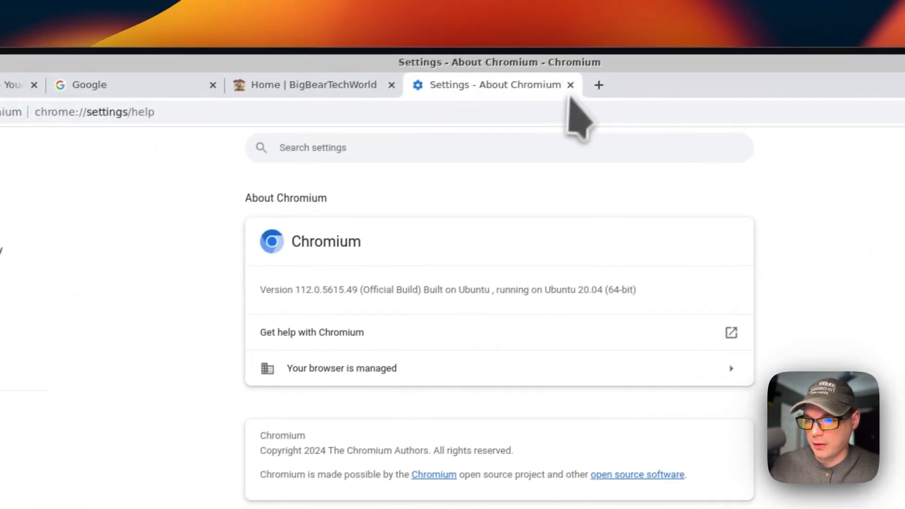
left_click(621, 45)
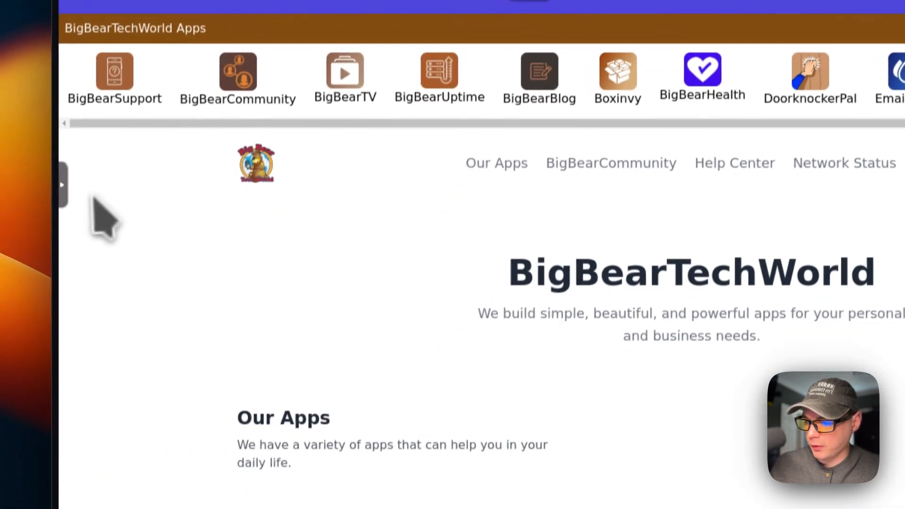
Step: Examine the KasmVNC control panel's settings, expanding the Keyboard Shortcuts, Stream Quality and Advanced sections
left_click(45, 260)
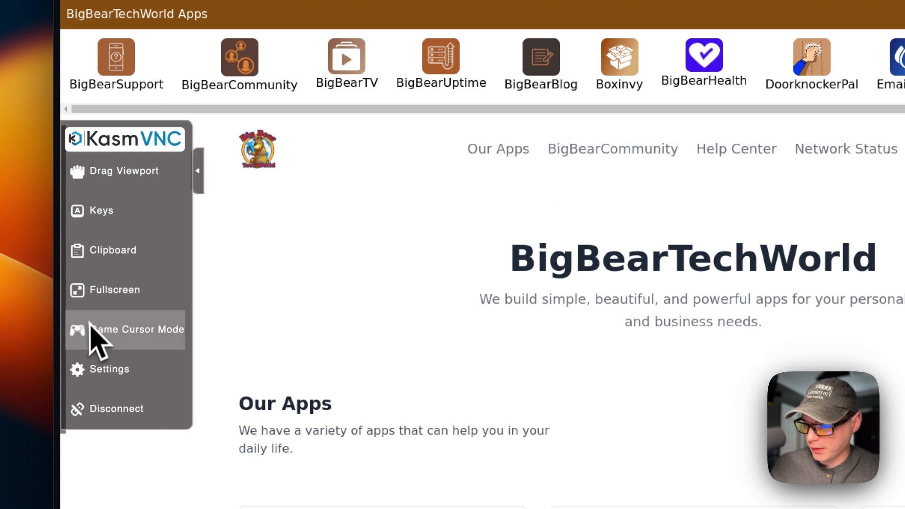
left_click(111, 368)
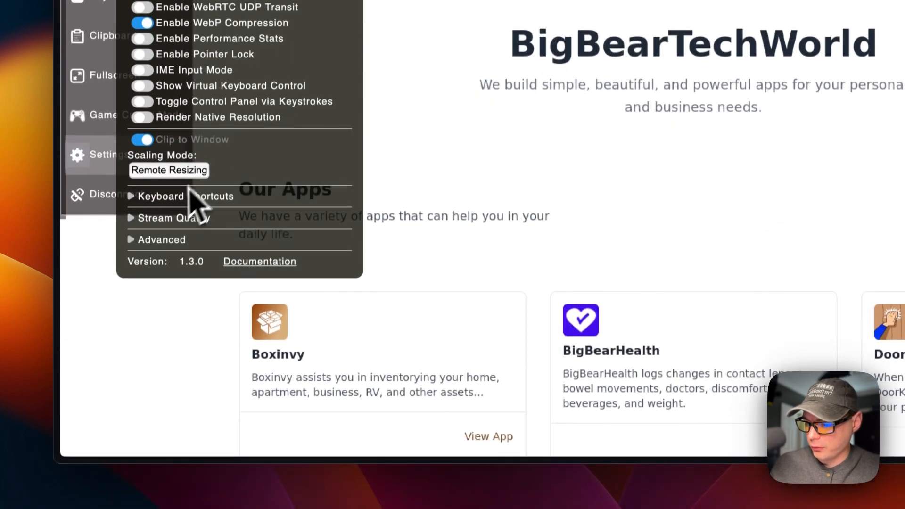
left_click(188, 423)
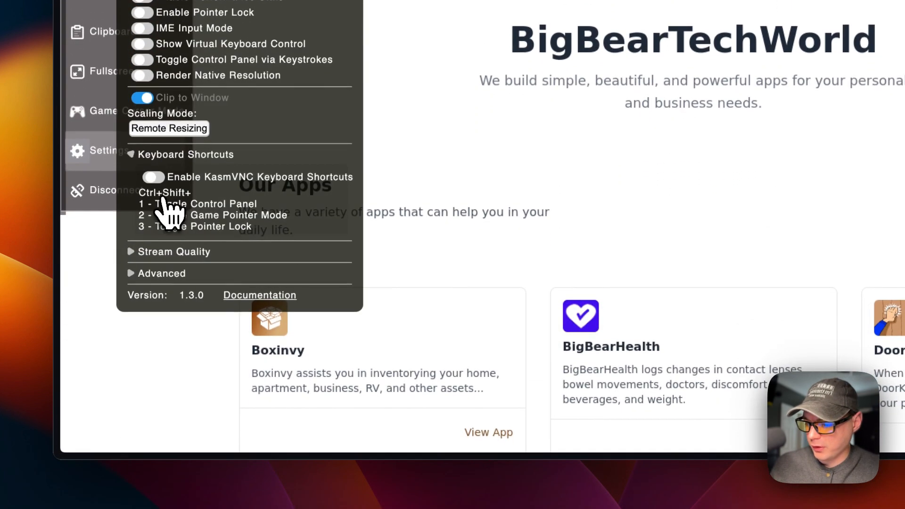
left_click(170, 250)
scroll(169, 259, "down", 5)
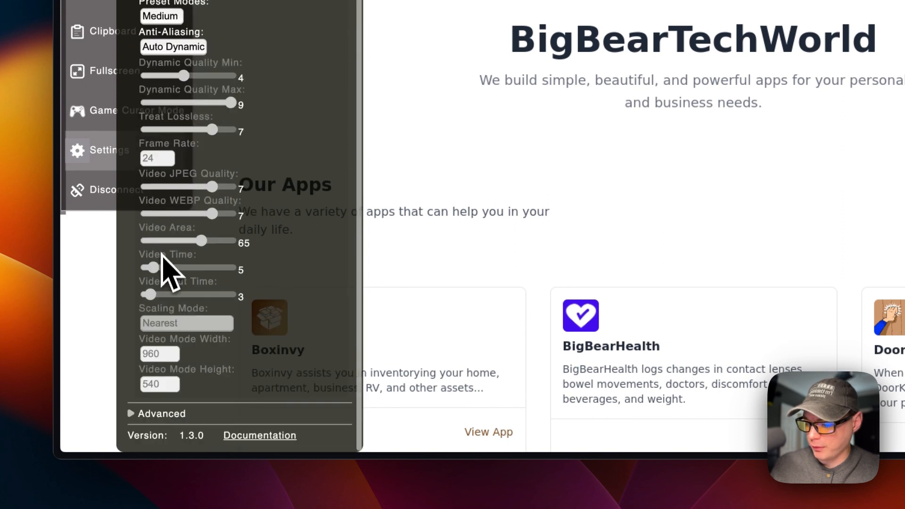
left_click(141, 411)
scroll(242, 301, "down", 4)
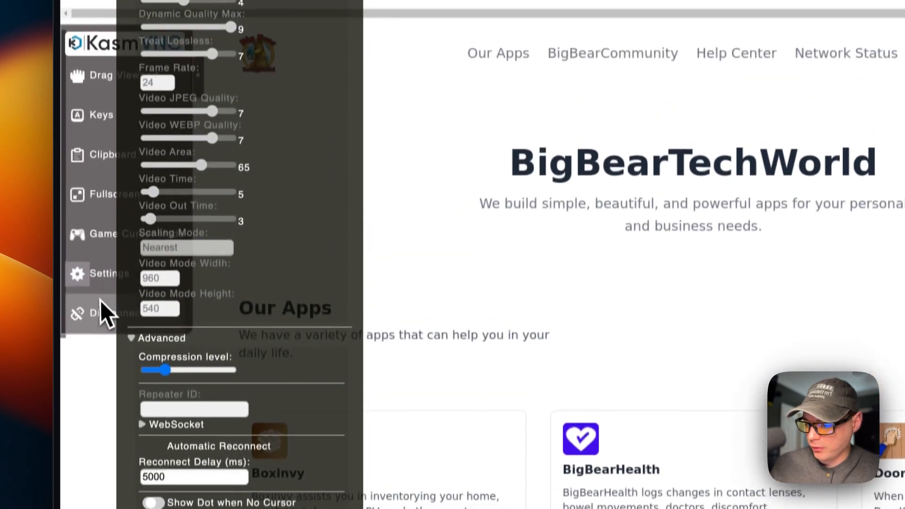
Step: Disconnect and reconnect the KasmVNC session, and bring up the Big Bear Community tab in the remote browser
left_click(101, 187)
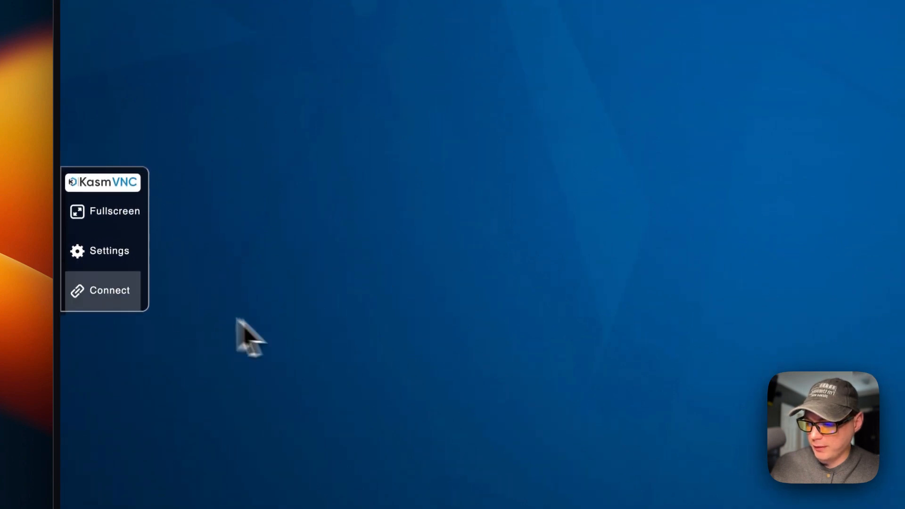
left_click(110, 288)
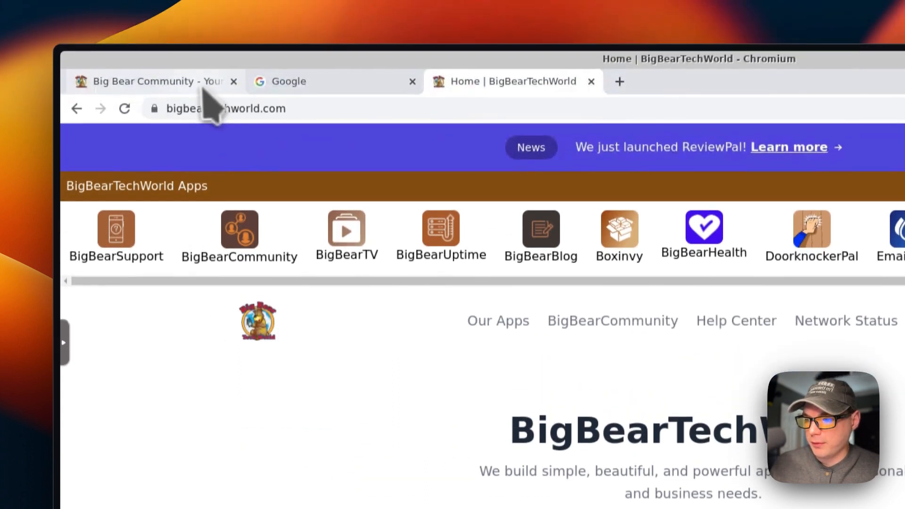
left_click(200, 80)
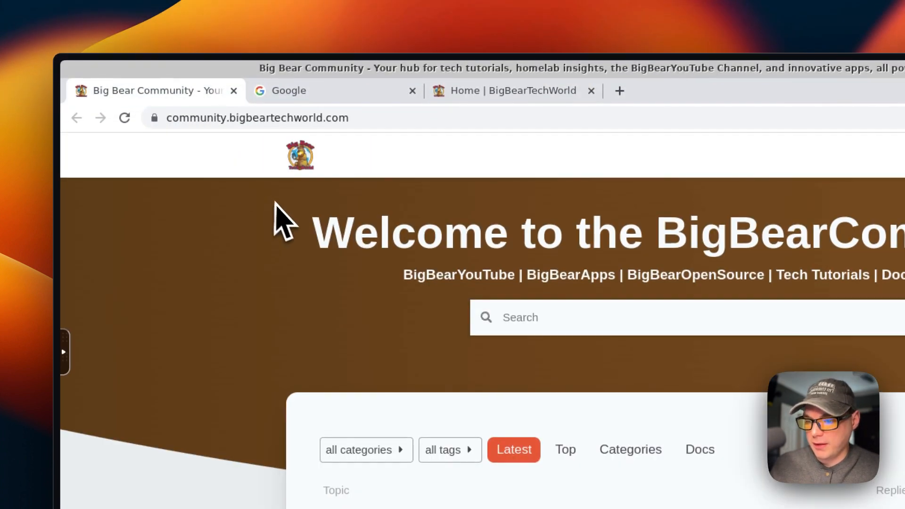